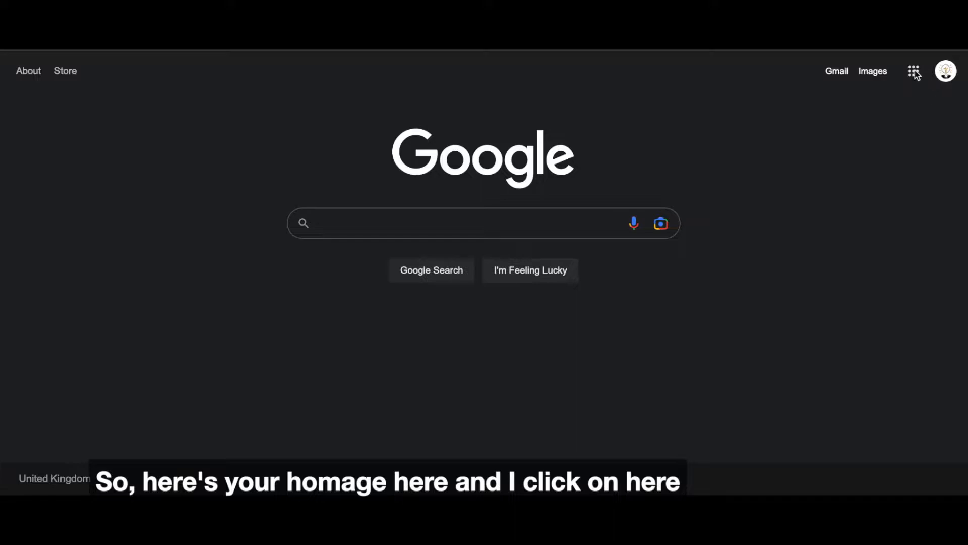
Open Google Calendar from the Google home page's list of apps
left_click(915, 71)
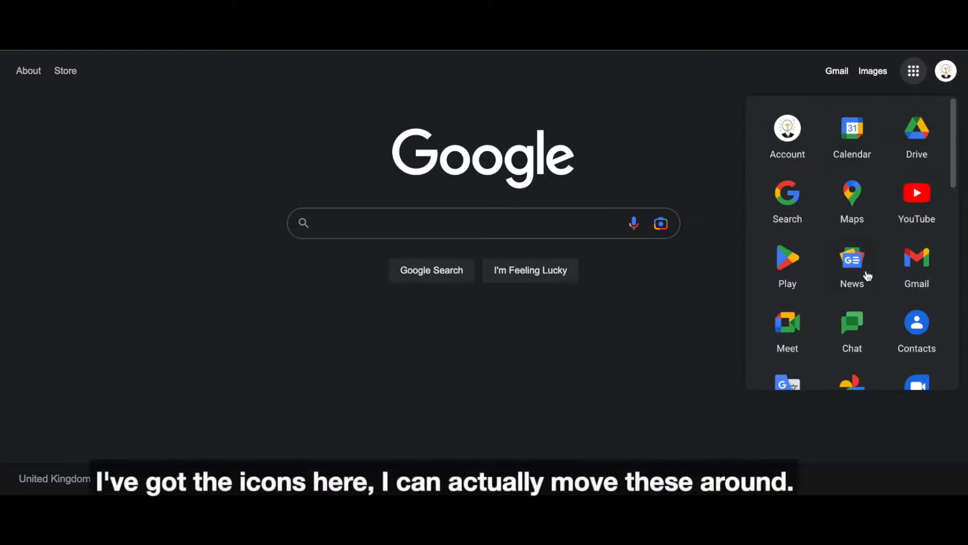
mouse_move(858, 135)
left_mouse_down()
mouse_move(916, 133)
mouse_move(865, 134)
mouse_move(864, 152)
mouse_move(856, 137)
left_mouse_up()
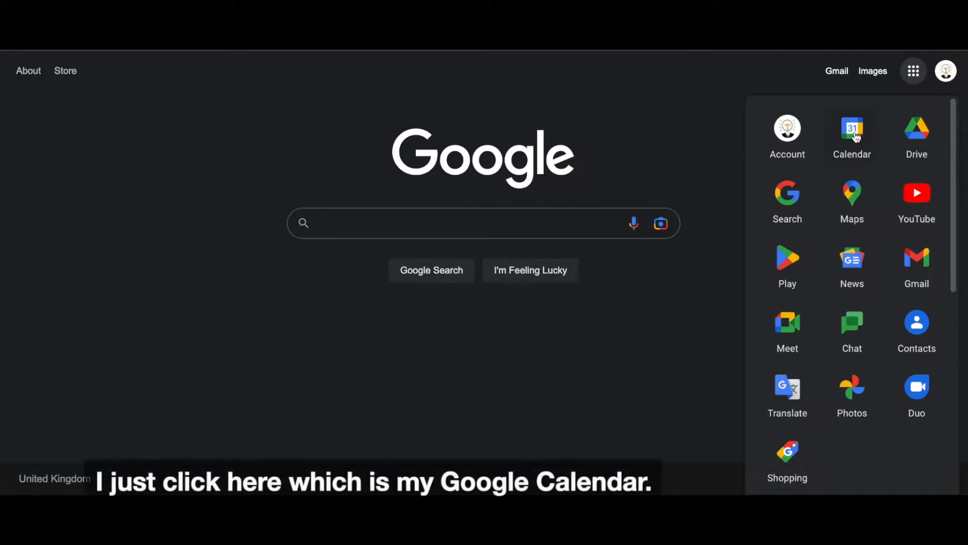
left_click(855, 132)
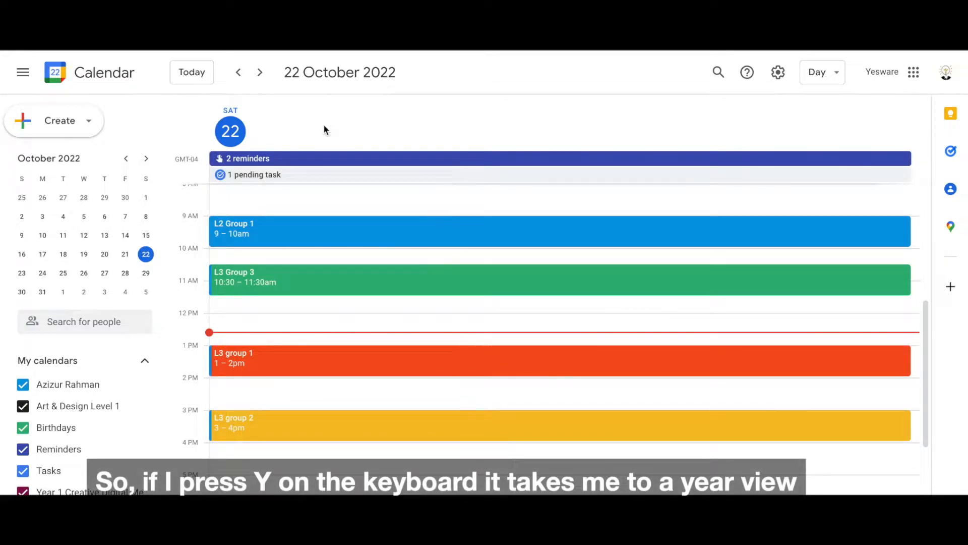
Look through the calendar in year, month, week and day view, ending on the day view of 22 October 2022
key("y")
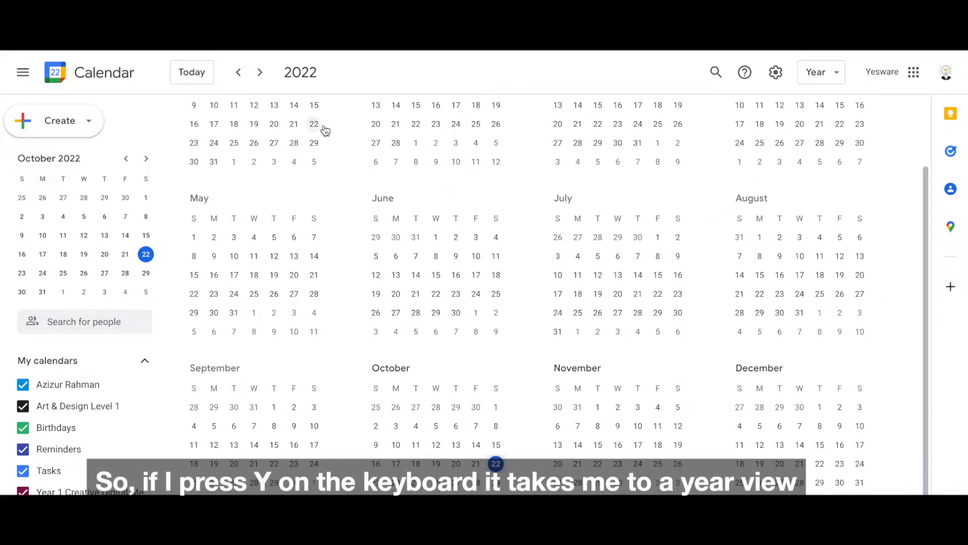
scroll(332, 143, "up", 2)
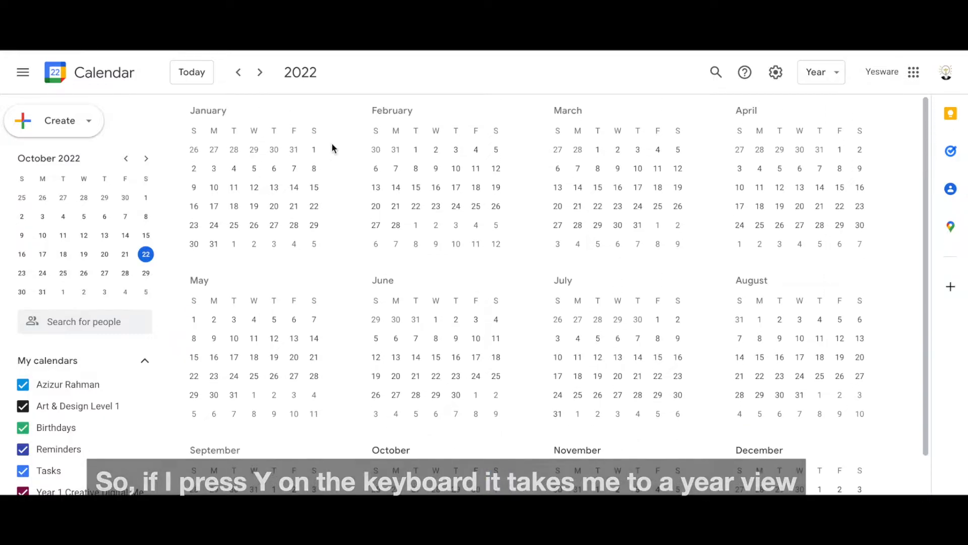
scroll(332, 144, "down", 2)
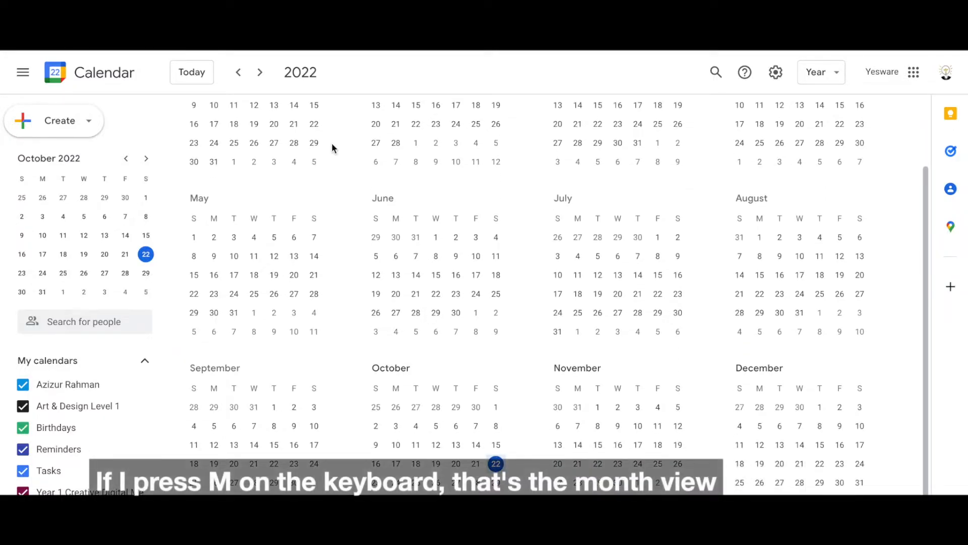
key("m")
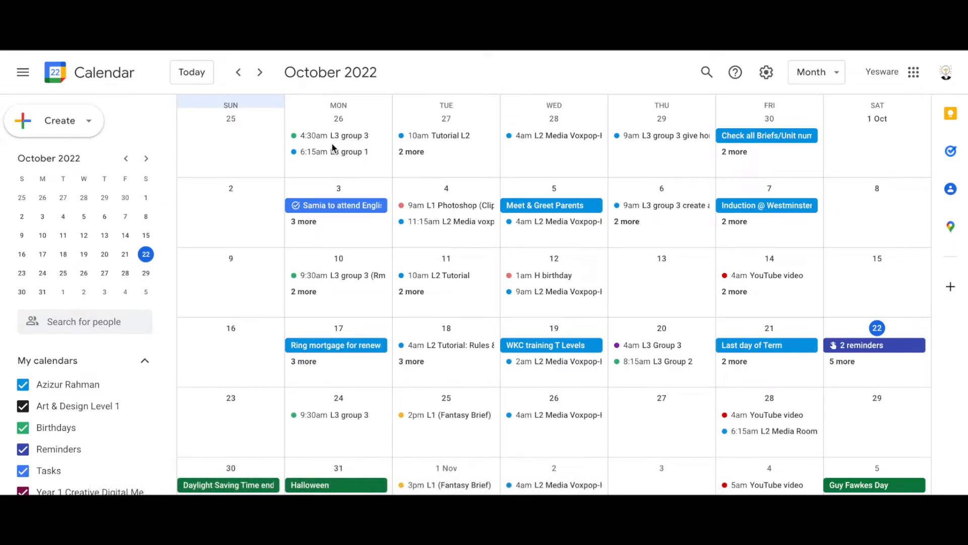
key("w")
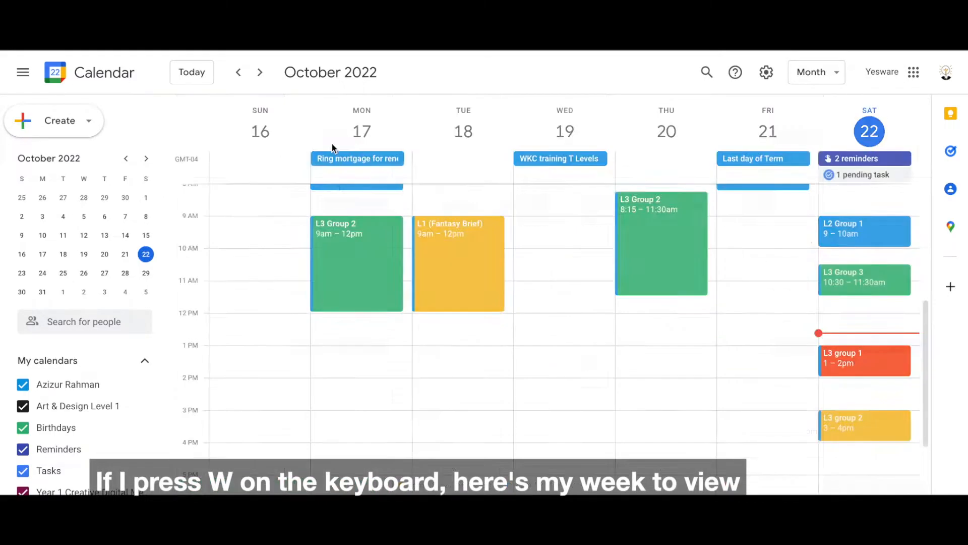
scroll(518, 267, "up", 5)
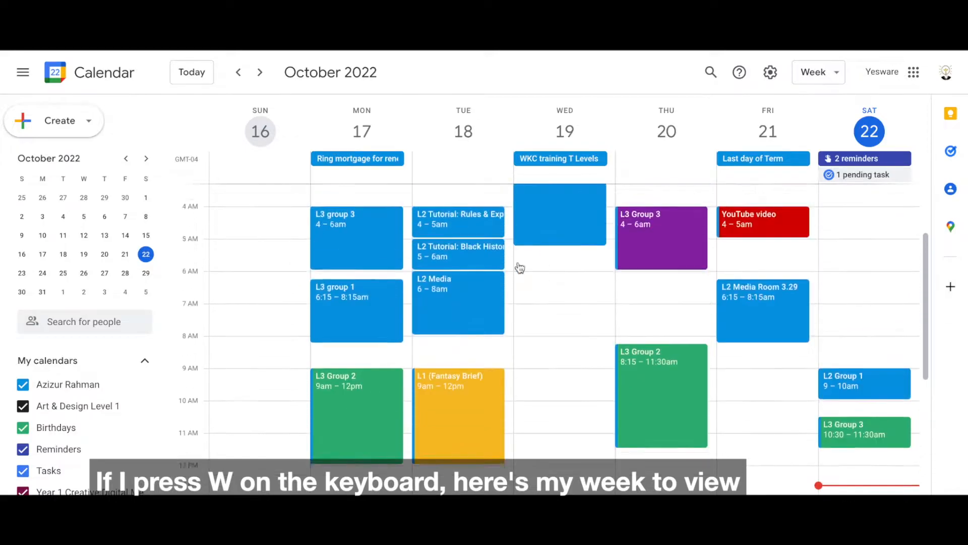
scroll(519, 267, "down", 3)
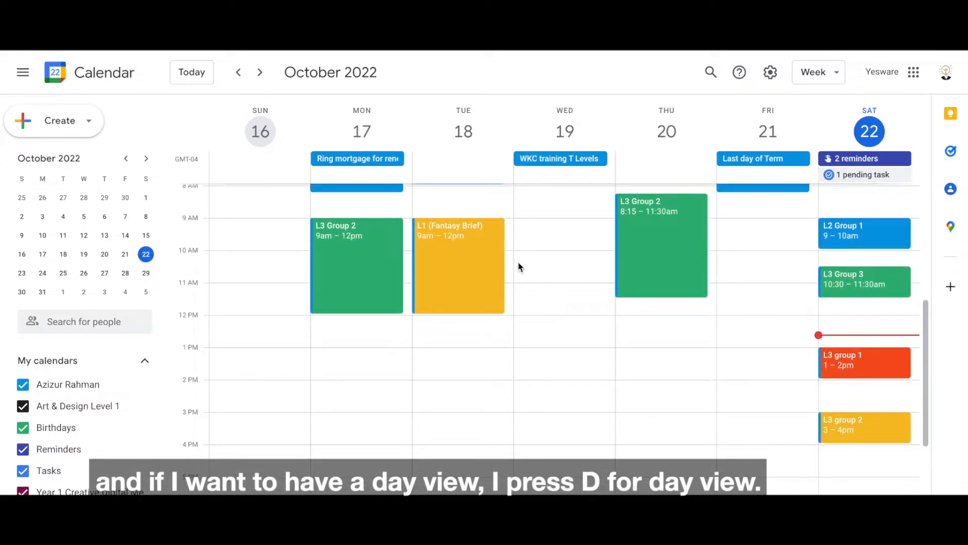
key("d")
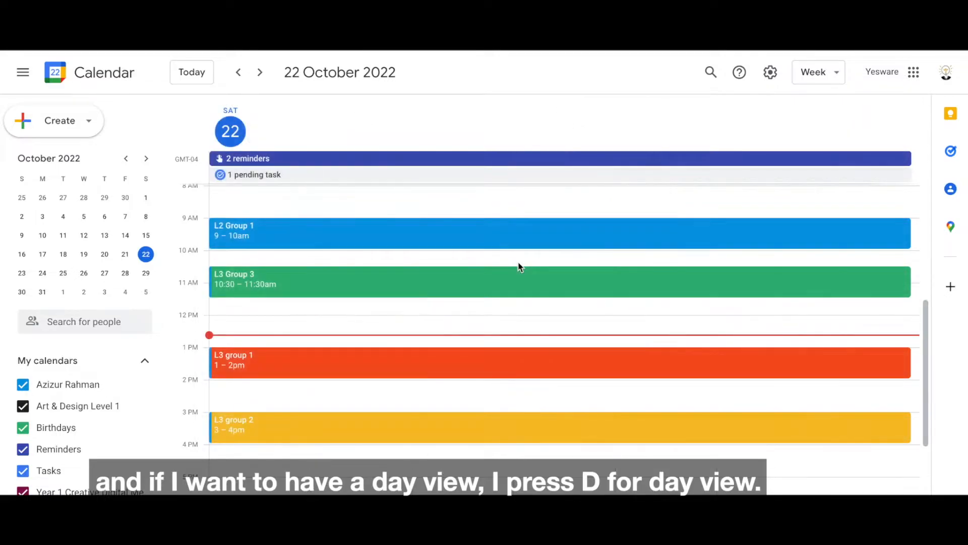
scroll(620, 395, "down", 3)
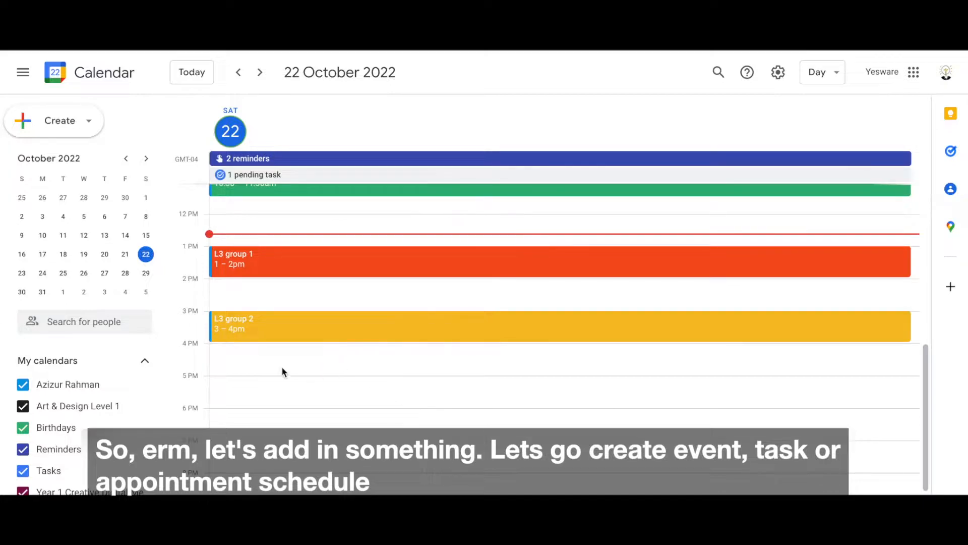
Create a new event titled "L3 Group 3" on 22 October
left_click(89, 127)
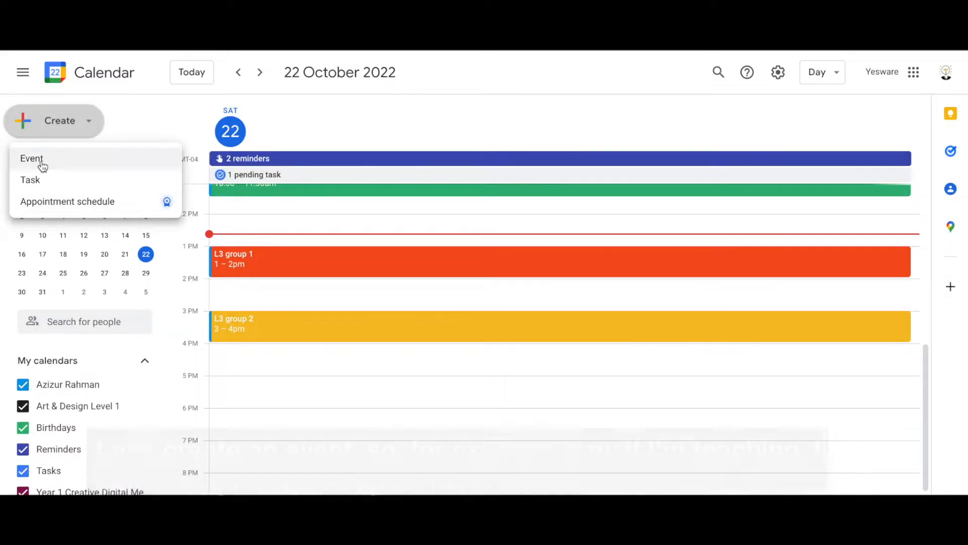
left_click(41, 164)
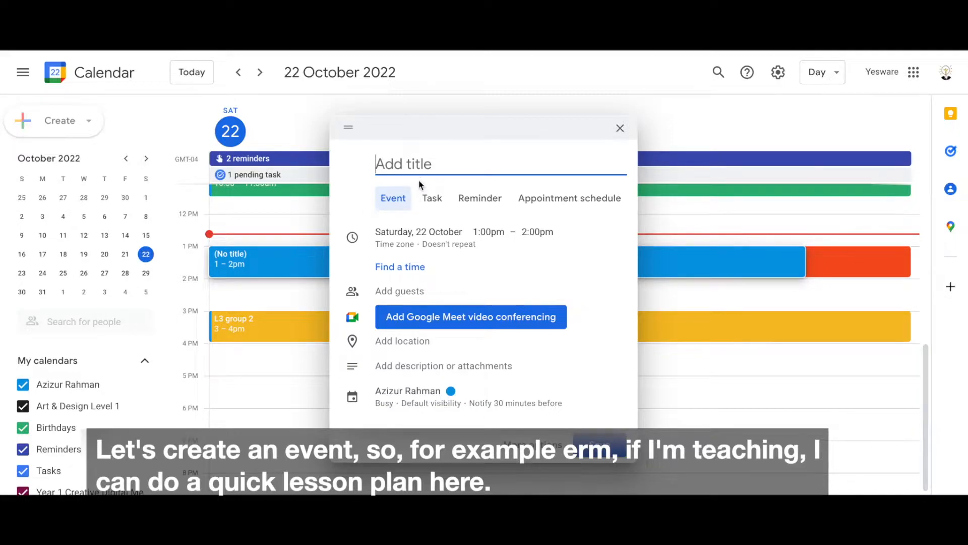
type("L3 Group 3")
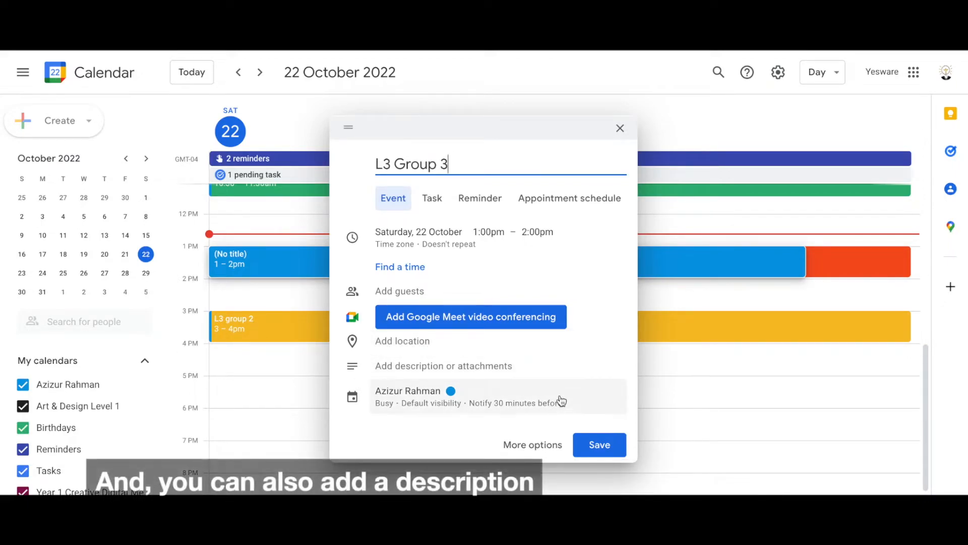
Begin the event's description with the line "Starter activity discuss last session"
left_click(422, 371)
type("Starter activity")
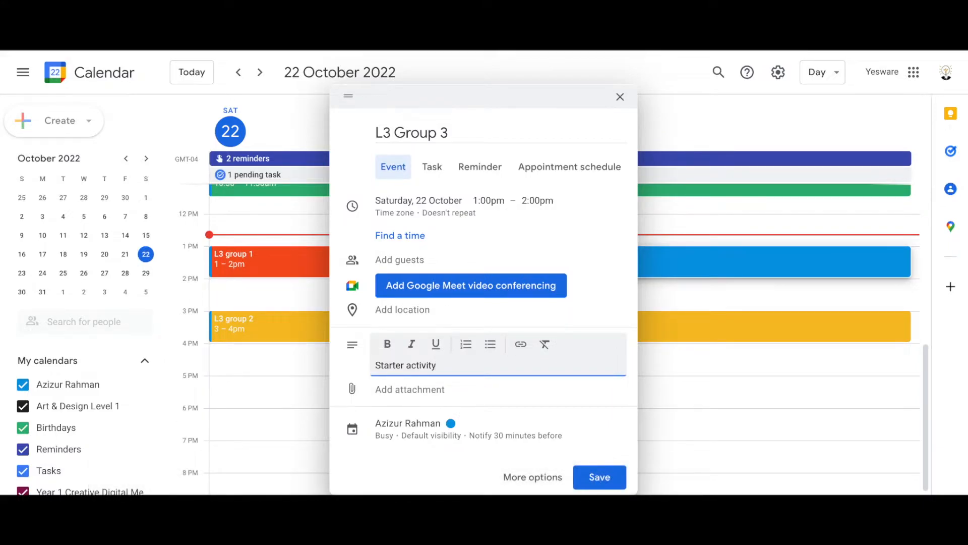
key("Return")
key("BackSpace")
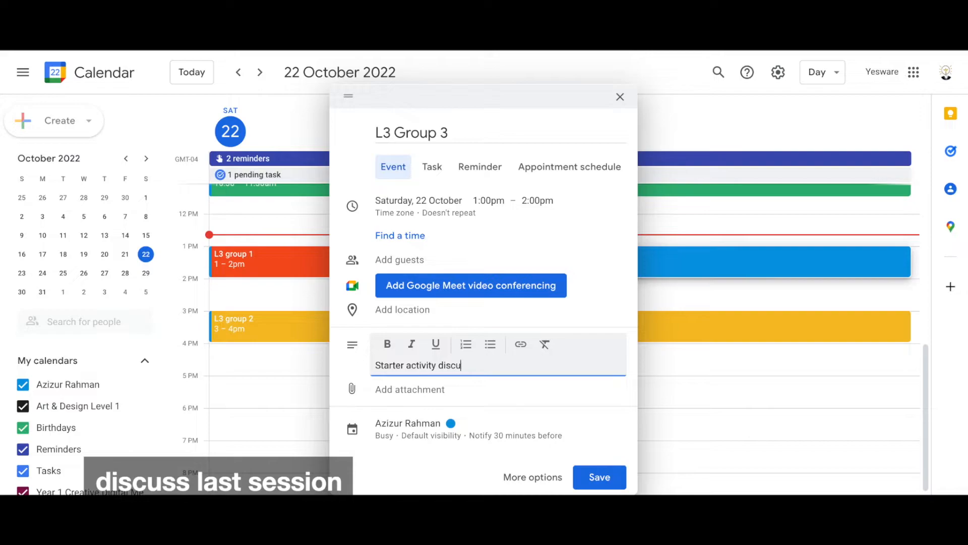
type("discuss last session")
key("Return")
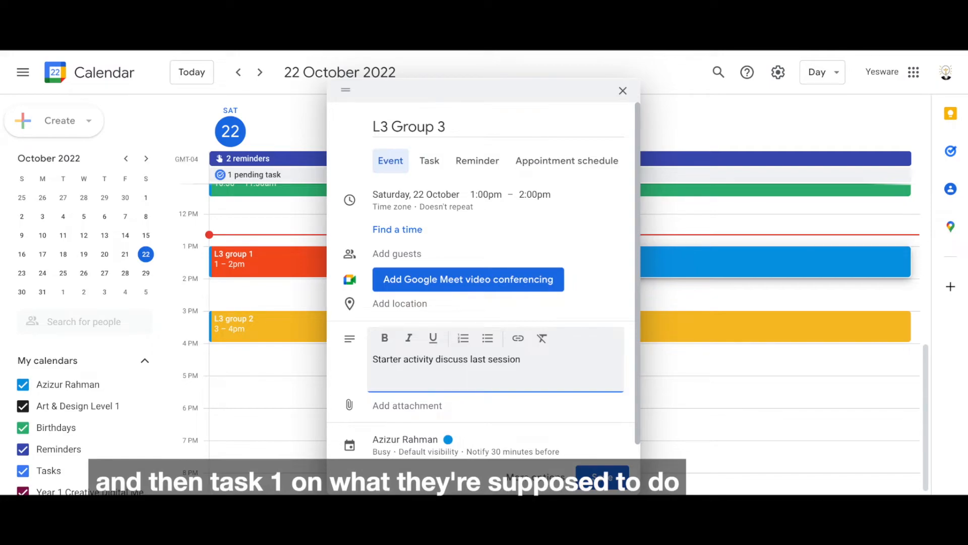
Add "Task 1:" to the description, followed by the line "Students are to edit their voxpop videos on Premiere Pro."
type("Task 1:")
key("Return")
type("Students")
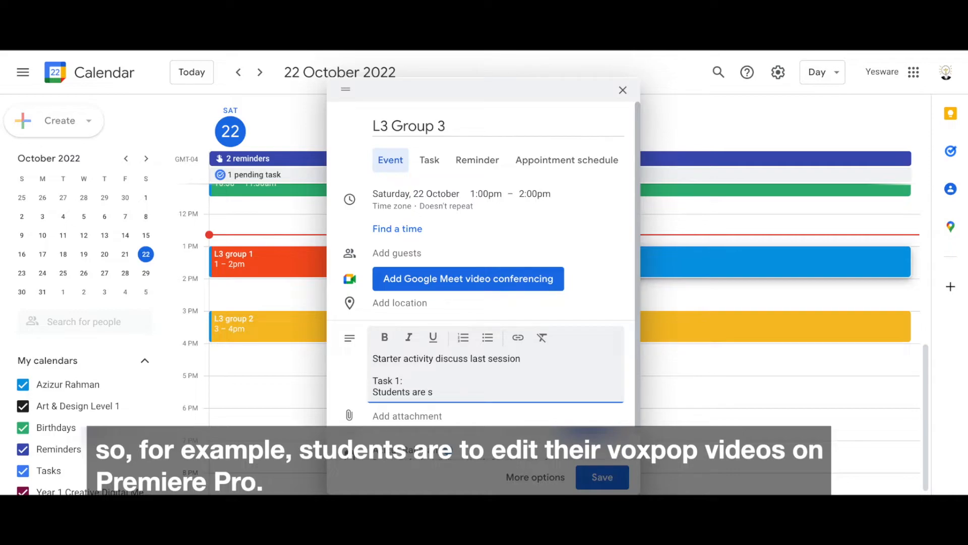
type("are to edit their voxpop videos on")
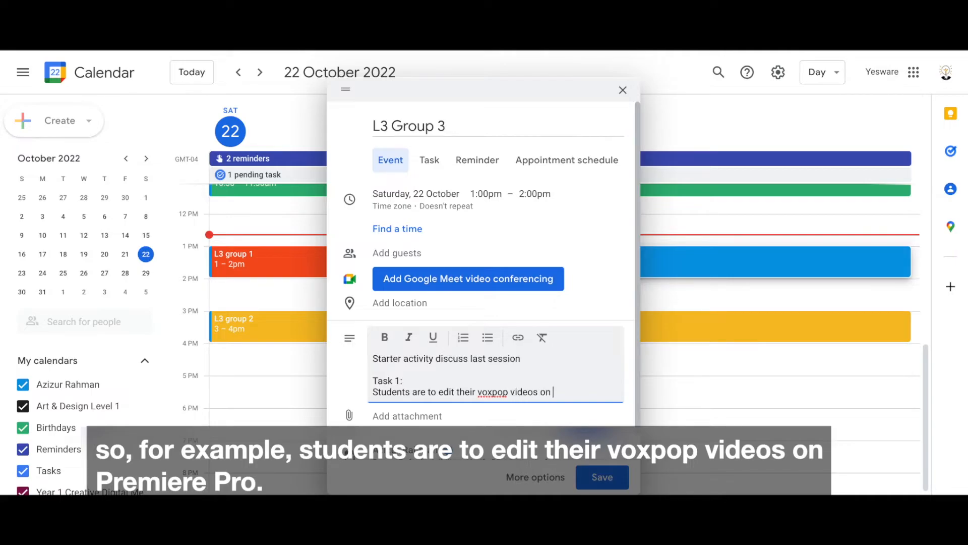
type(" Premiere Pro.")
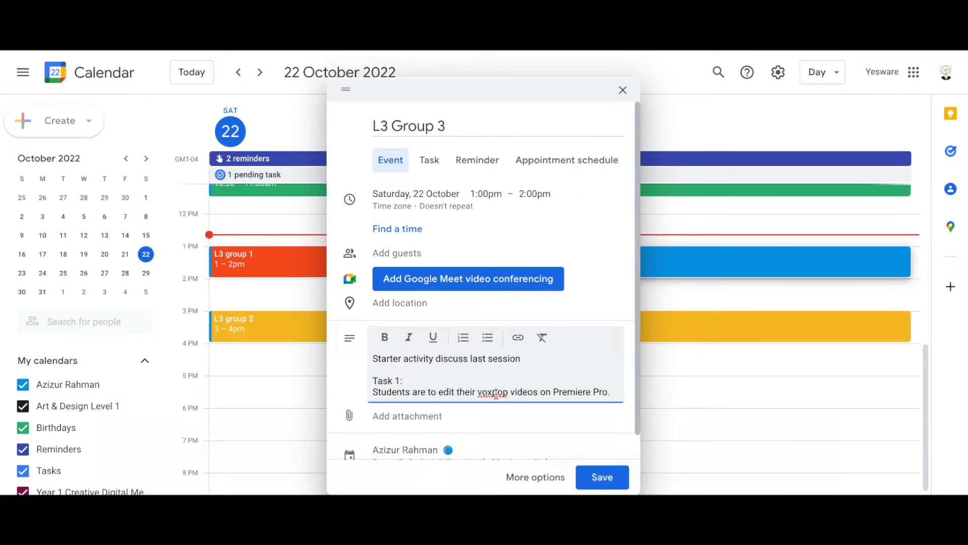
Set the event's colour to the lighter green
scroll(441, 416, "down", 1)
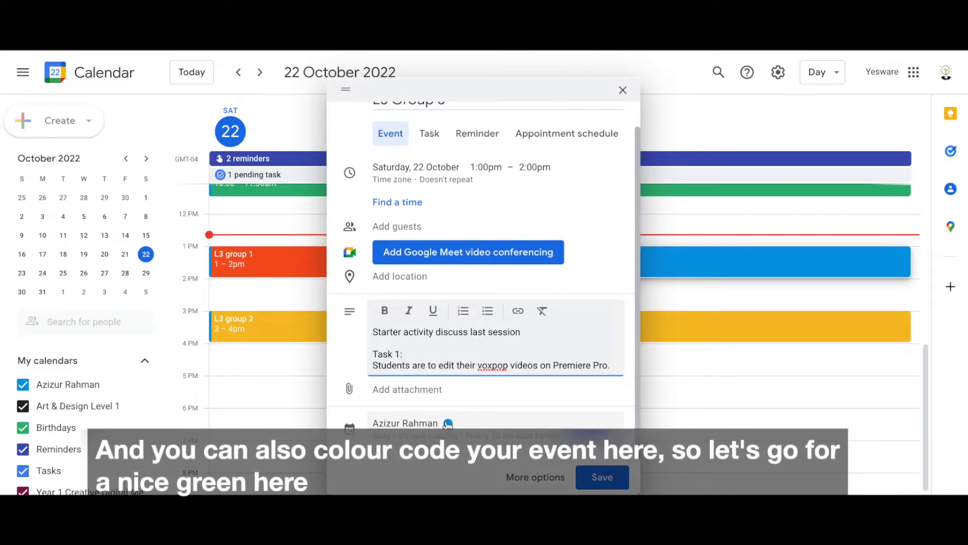
scroll(449, 426, "down", 2)
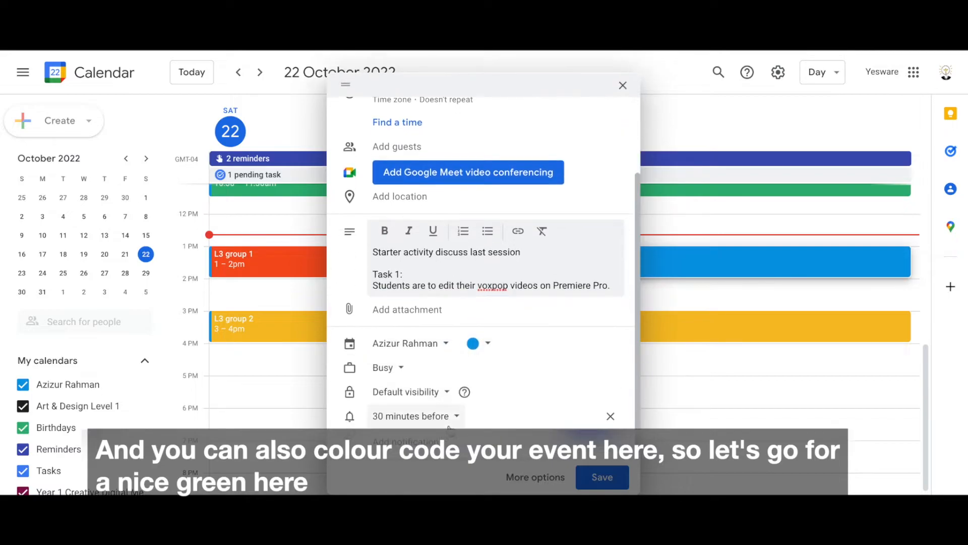
left_click(480, 344)
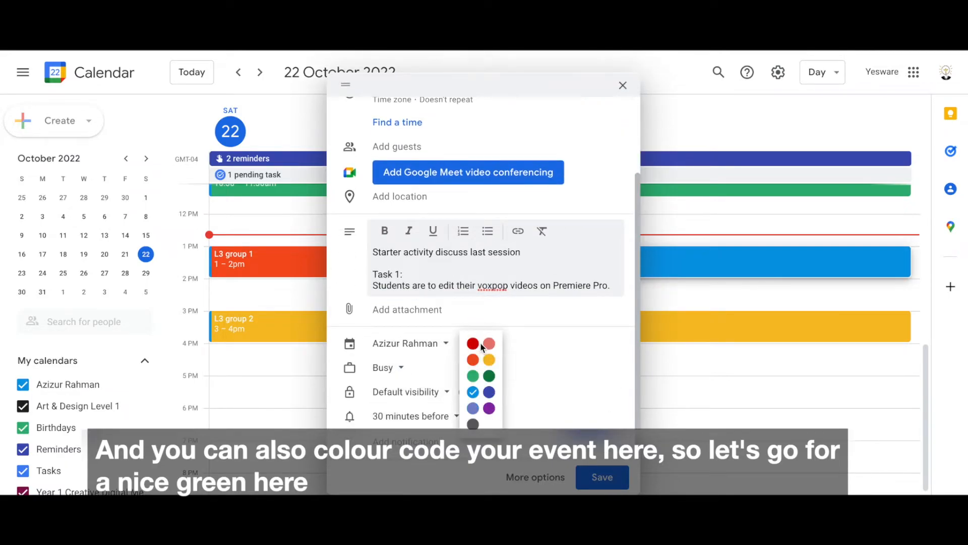
left_click(472, 377)
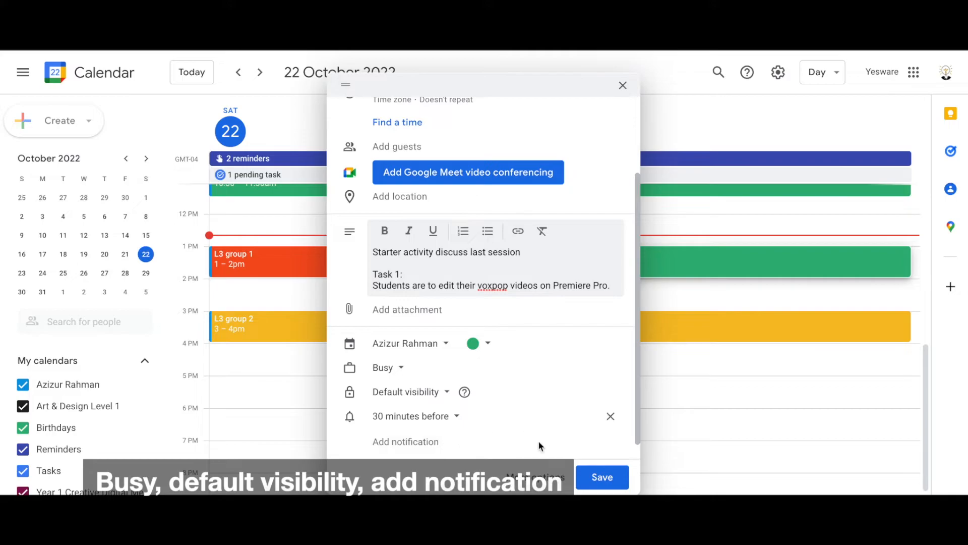
Review the full set of options for the L3 Group 3 event and save it
left_click(529, 476)
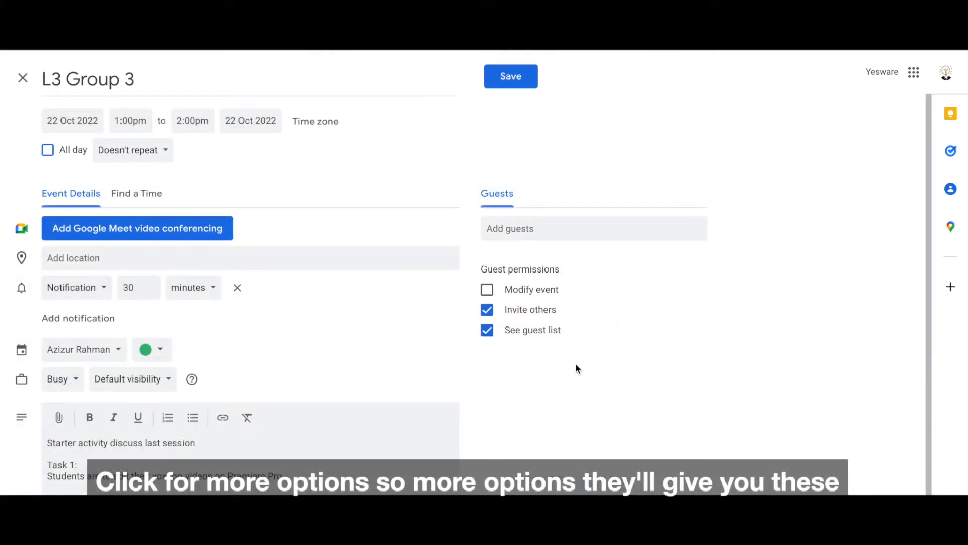
scroll(576, 365, "down", 1)
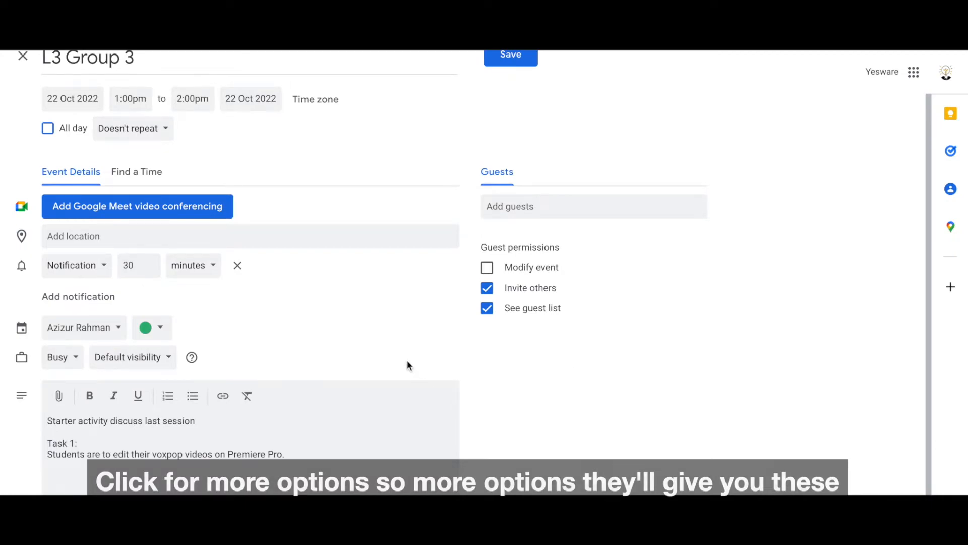
scroll(410, 173, "up", 1)
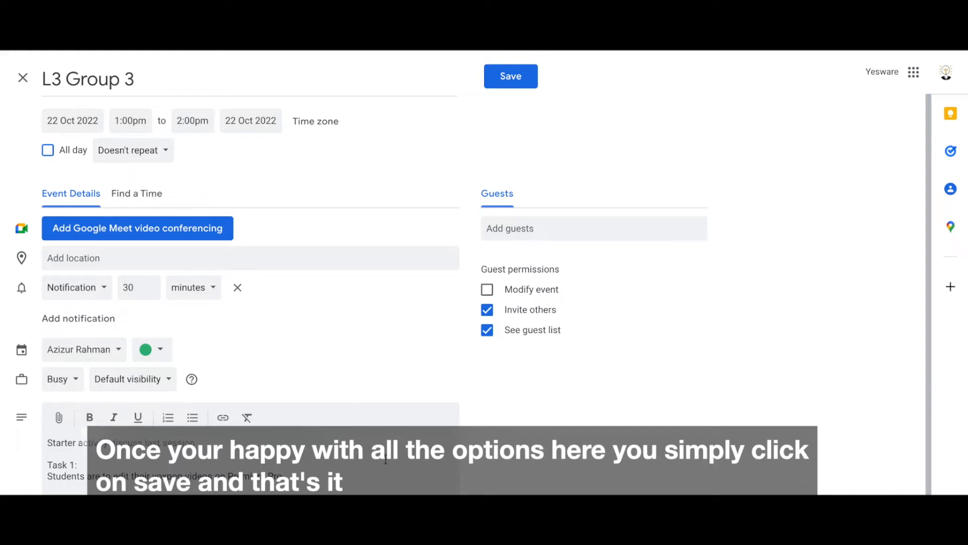
left_click(523, 81)
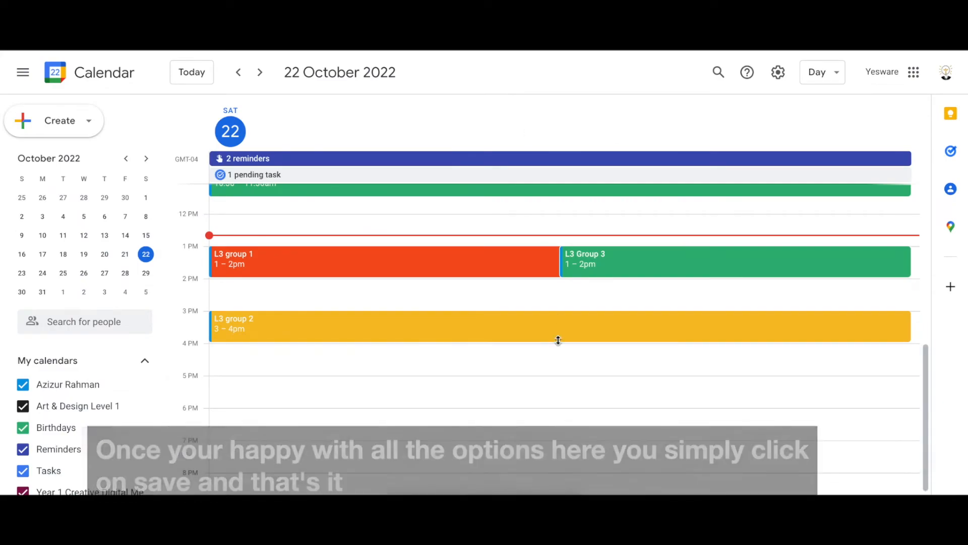
Move the new L3 Group 3 event on 22 October to 4:45 – 5:45pm
scroll(558, 339, "up", 7)
scroll(558, 338, "down", 3)
scroll(558, 344, "down", 1)
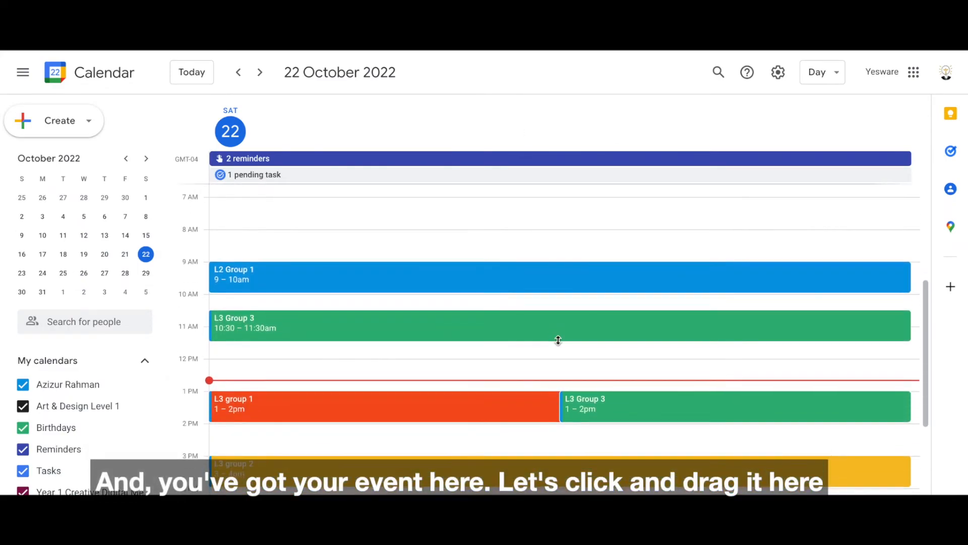
scroll(557, 342, "down", 2)
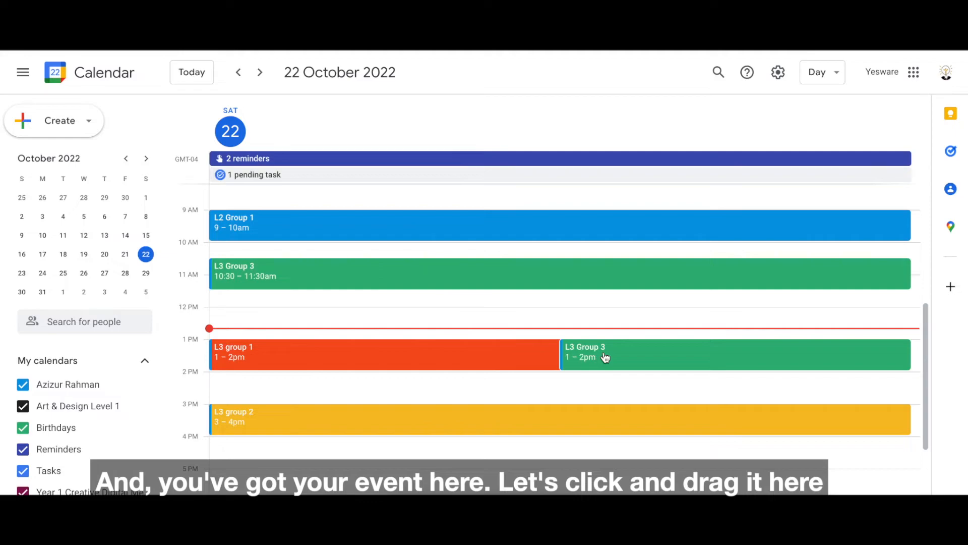
left_click_drag(605, 357, 552, 446)
scroll(550, 373, "down", 3)
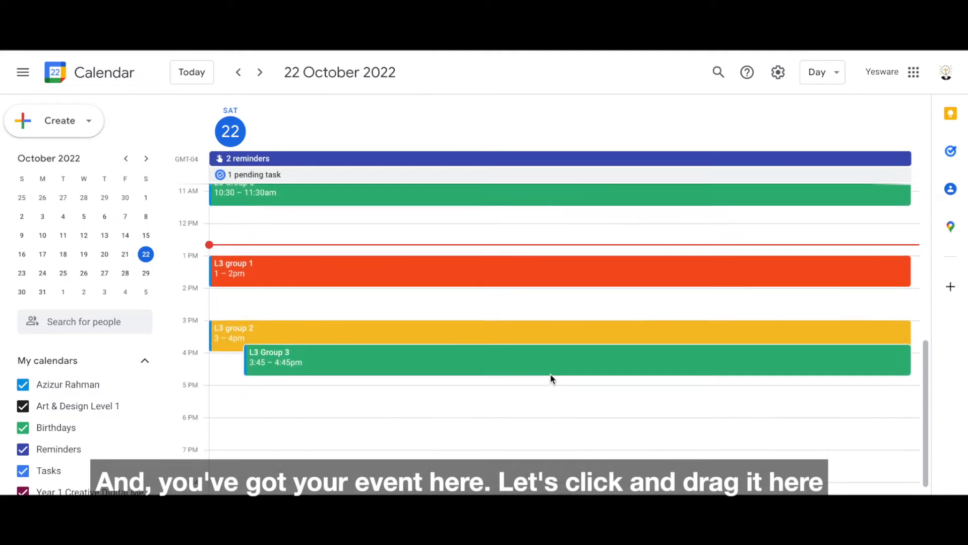
left_click_drag(538, 371, 528, 398)
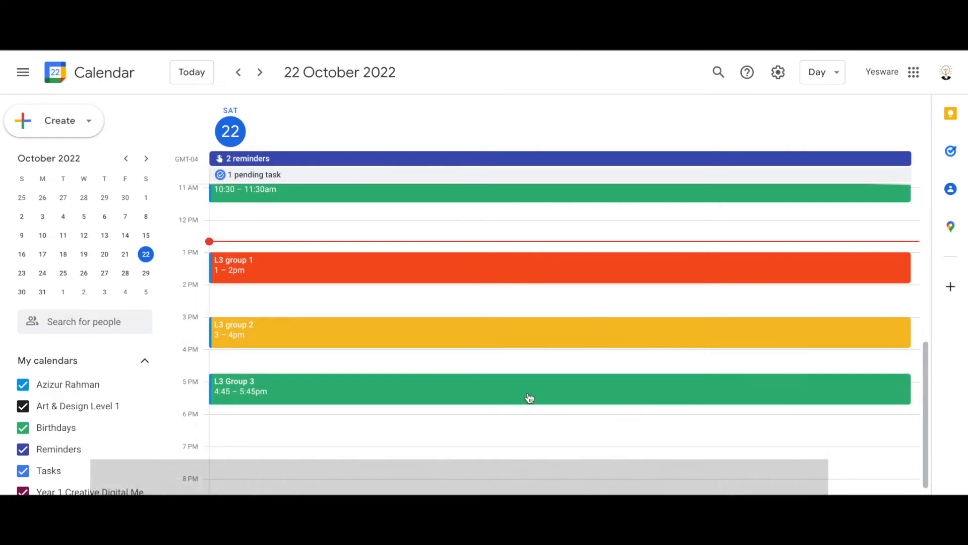
Look at the Task, Reminder and Appointment schedule options for a new 7pm entry, and close it without saving
scroll(624, 459, "down", 2)
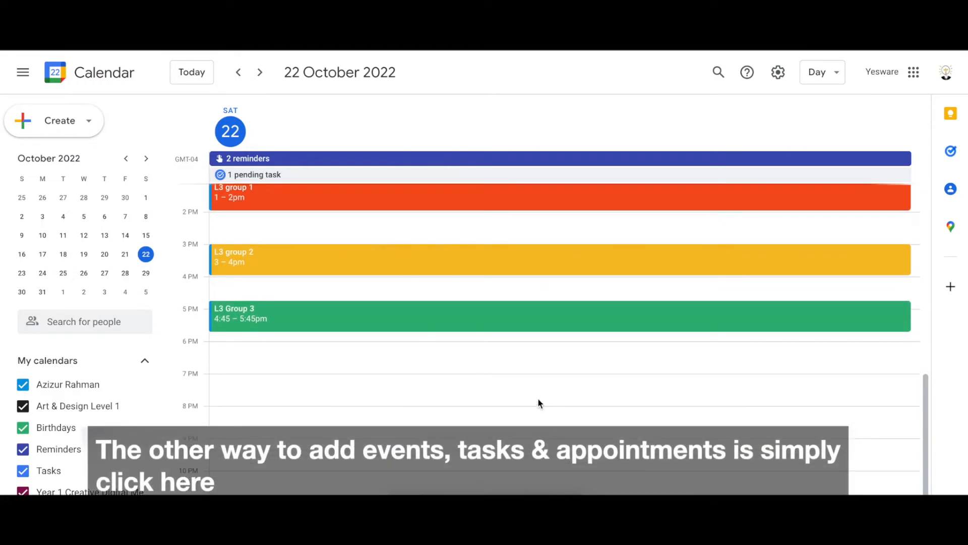
left_click(535, 387)
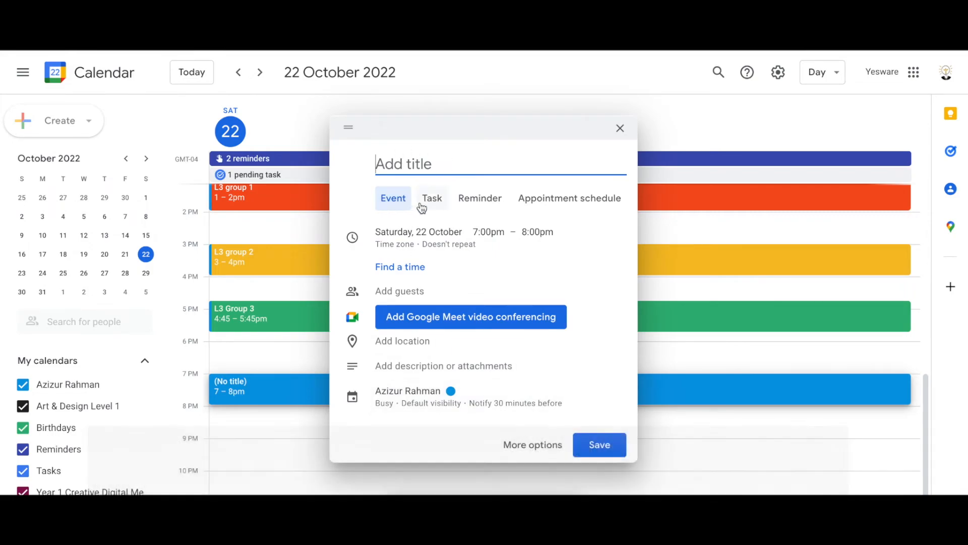
left_click(426, 207)
left_click(481, 210)
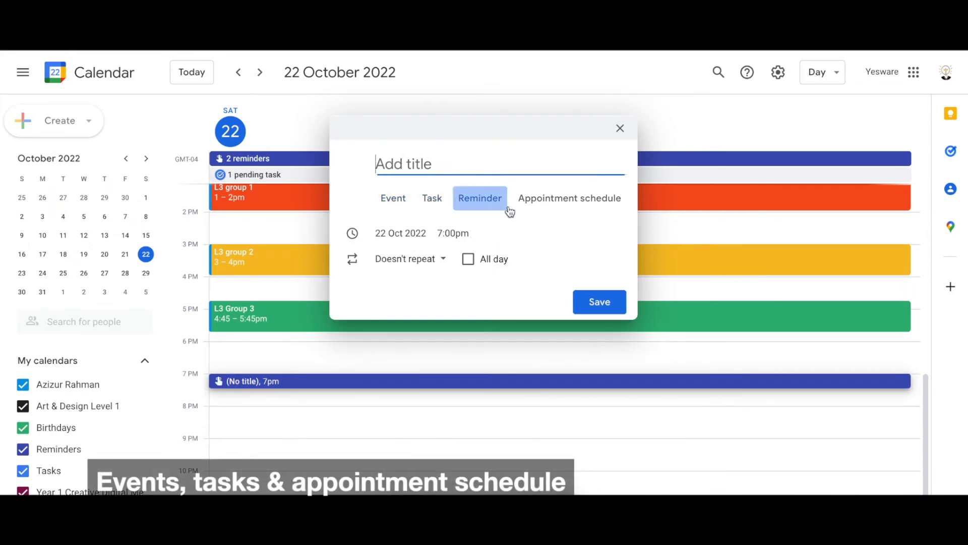
left_click(545, 211)
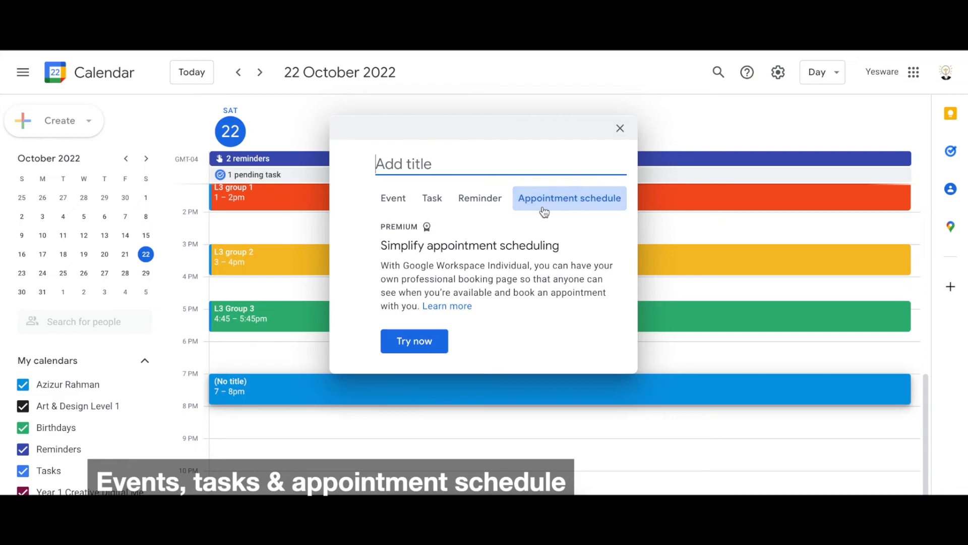
left_click(621, 129)
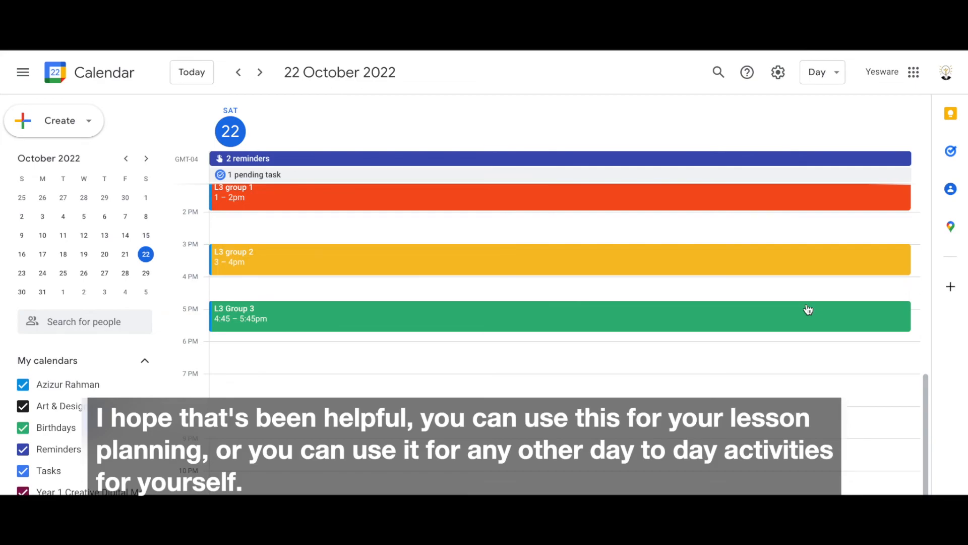
scroll(808, 309, "up", 10)
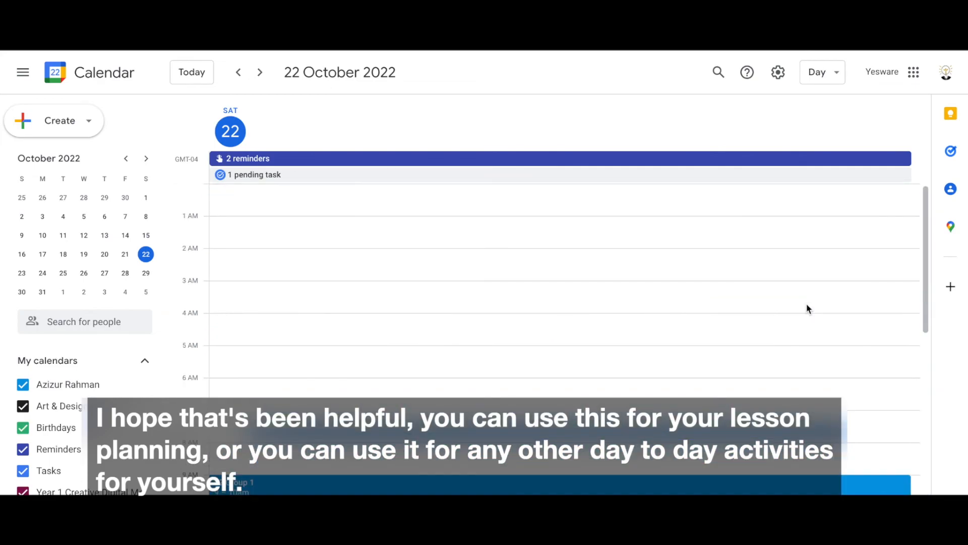